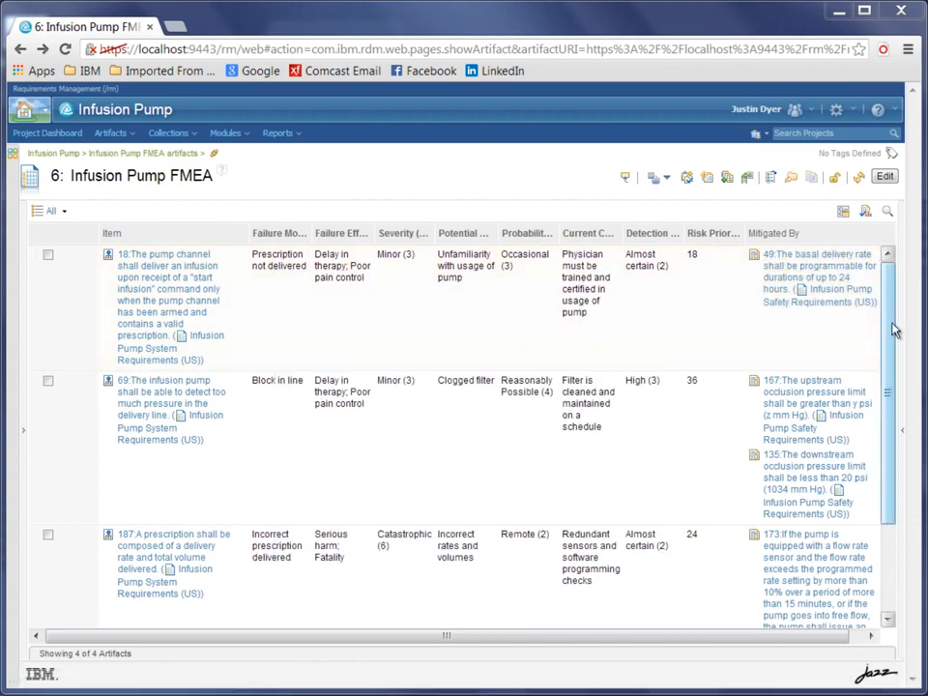
Set the severity of the backup battery requirement, item 193 in the Infusion Pump FMEA, to Minor (3).
drag(890, 363, 913, 497)
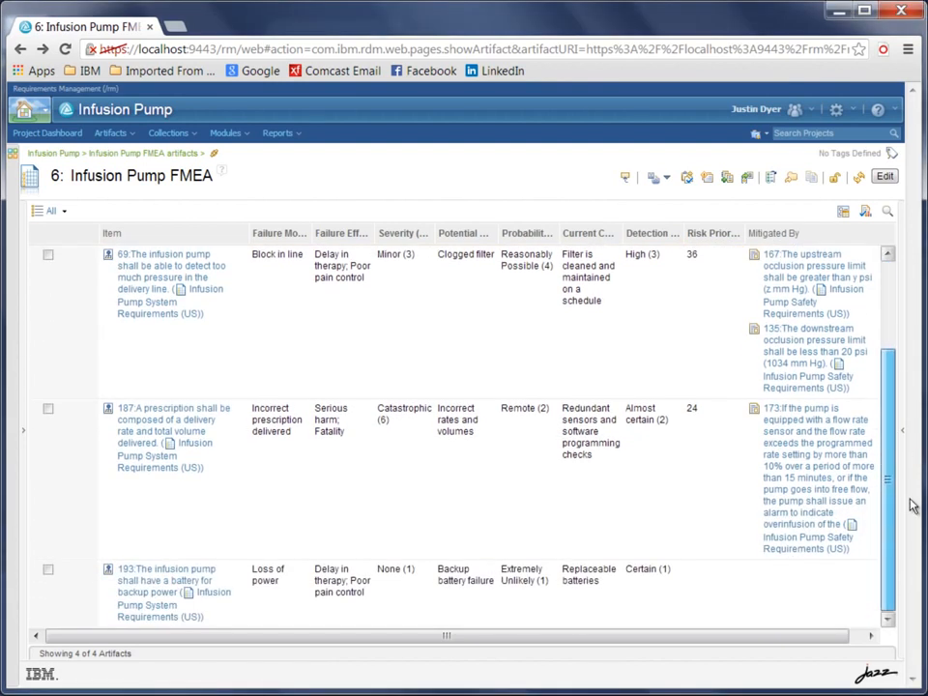
click(425, 571)
drag(891, 571, 890, 603)
click(416, 570)
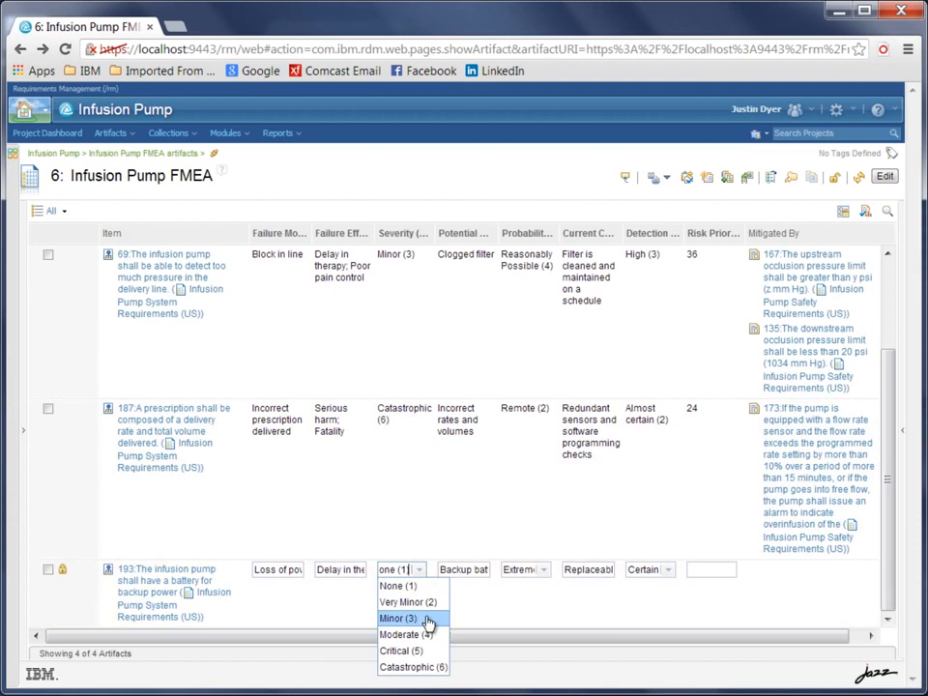
click(429, 620)
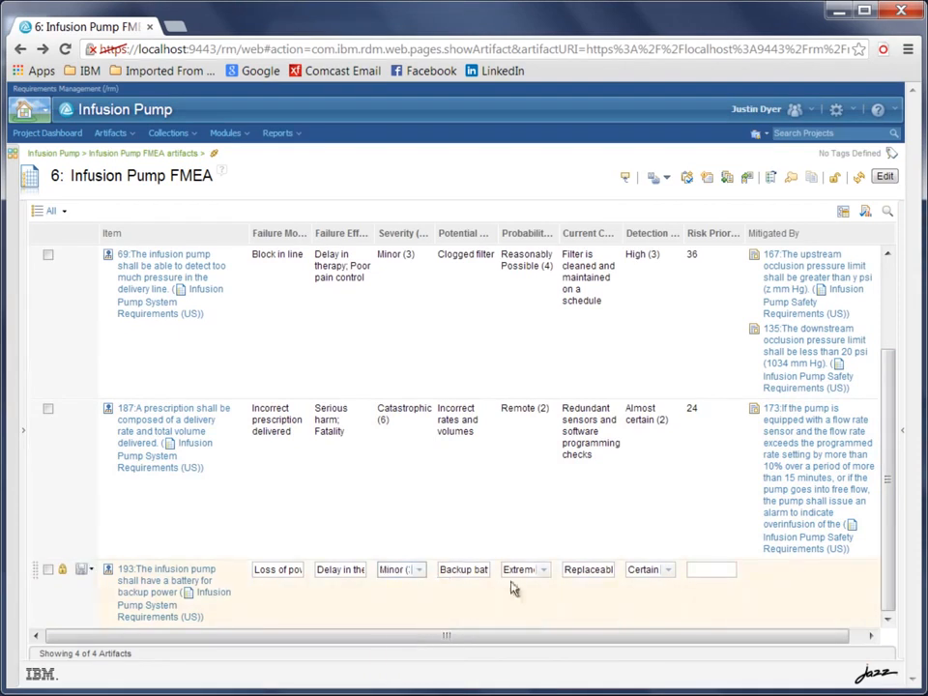
Set item 193's probability to Reasonably Possible (4) and its detection to Almost certain (2), saving the artifact.
click(545, 570)
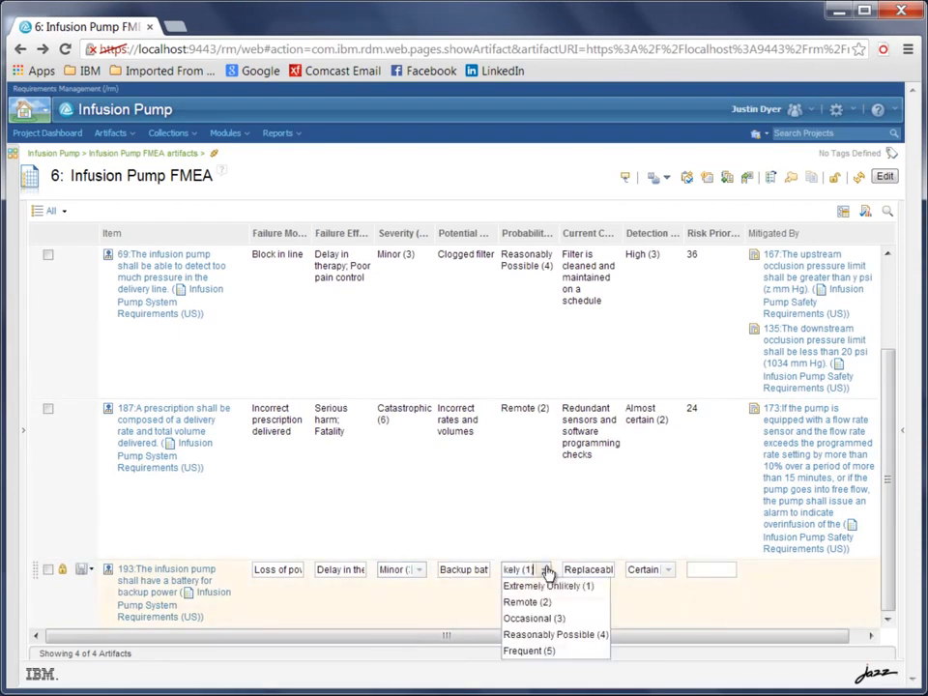
click(535, 634)
click(665, 572)
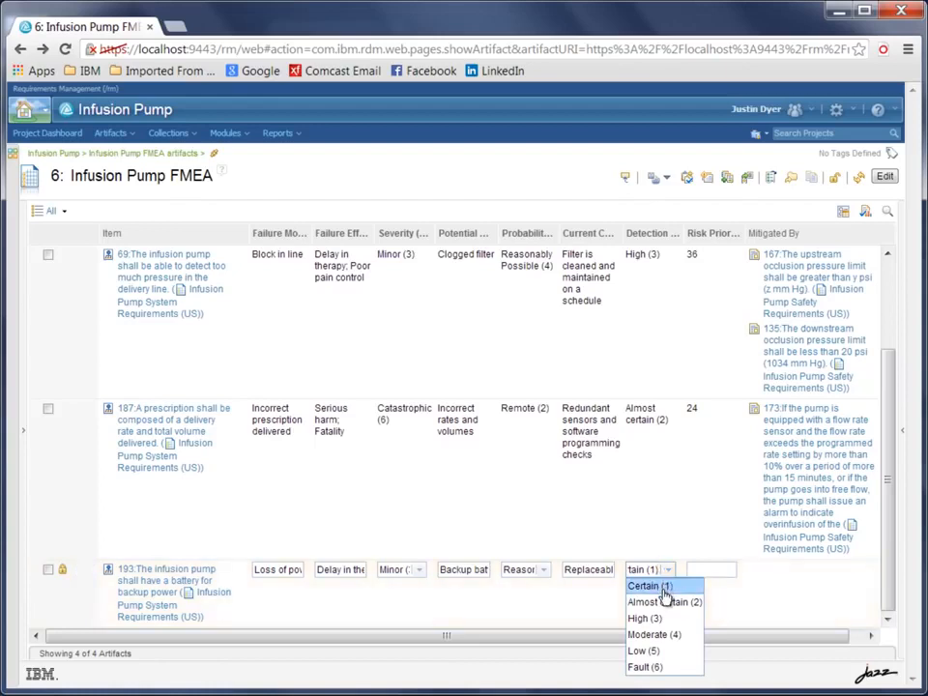
click(665, 601)
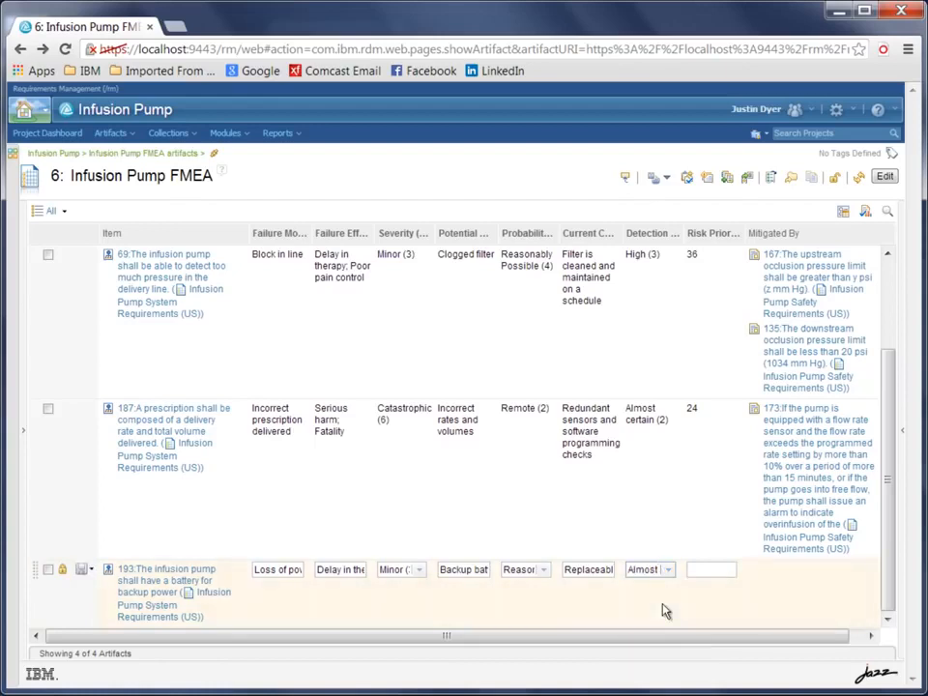
click(84, 572)
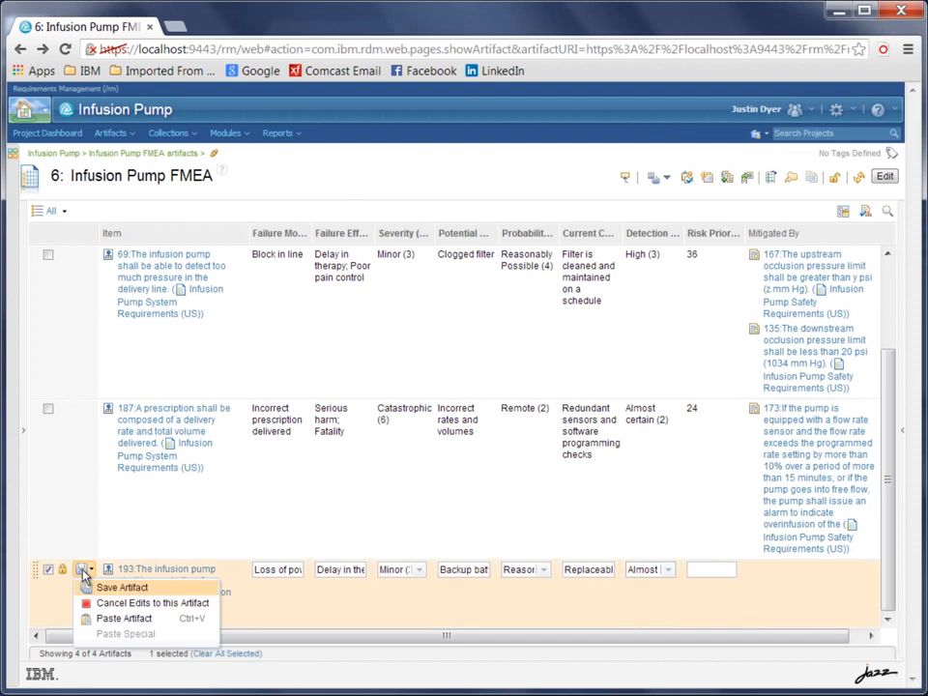
click(120, 587)
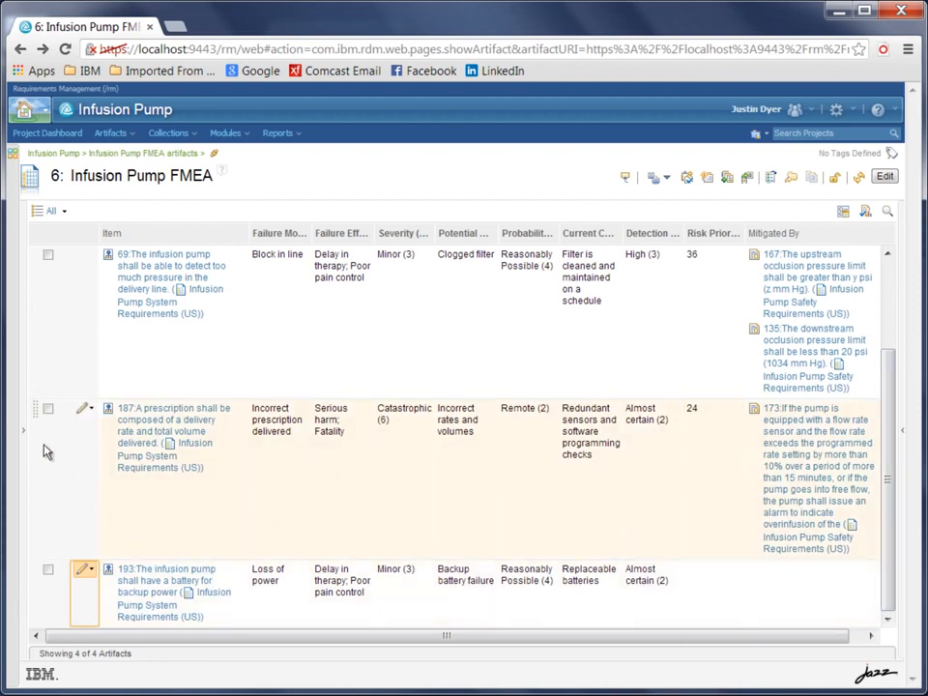
Calculate the Risk Priority Numbers with the FMEA extension and check the value for the backup battery item.
click(15, 446)
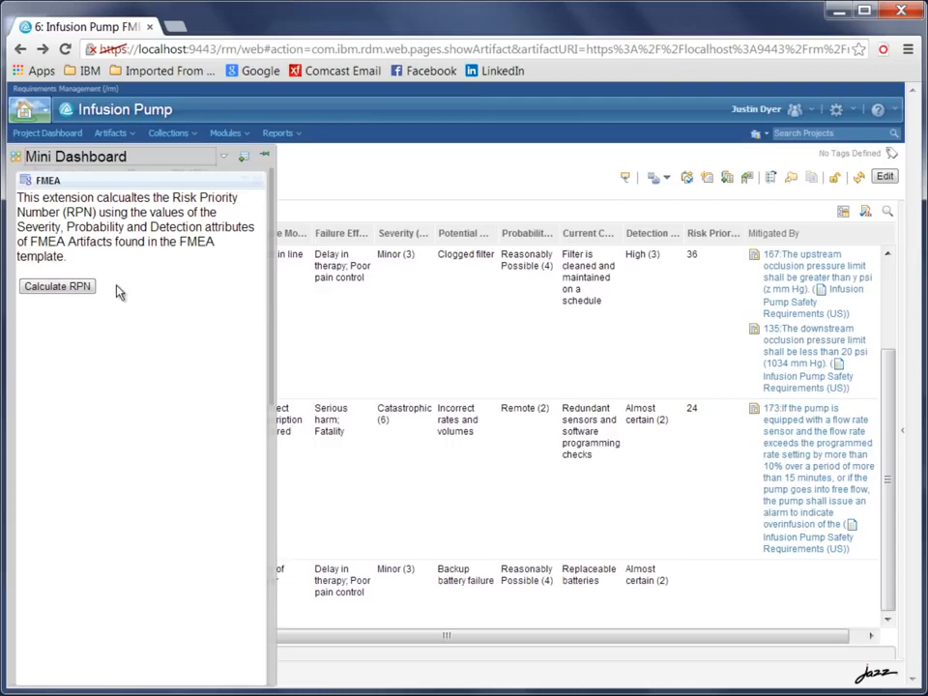
click(66, 293)
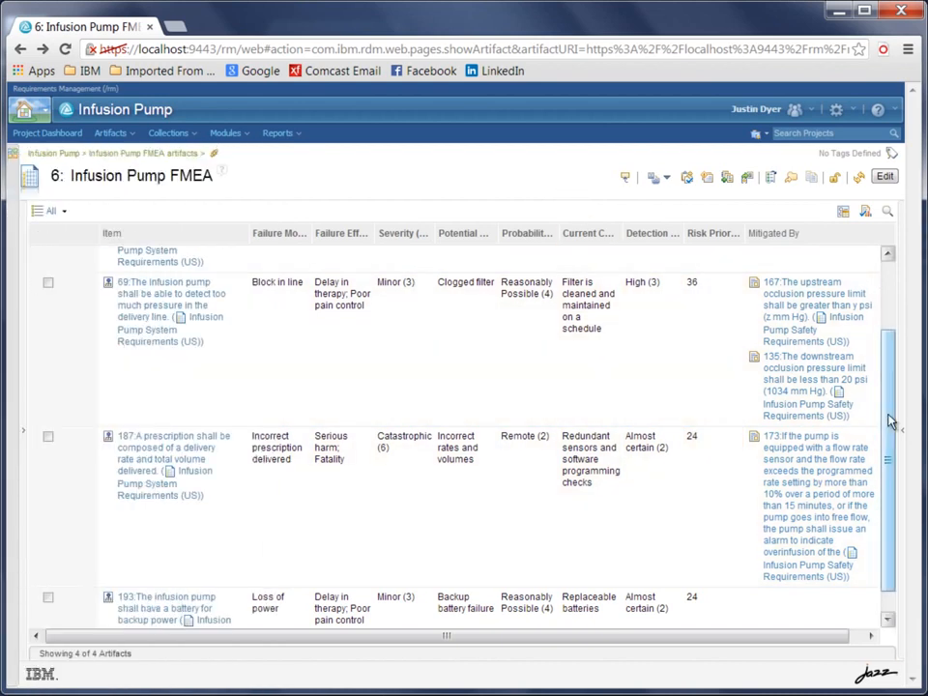
scroll(891, 435, down, 1)
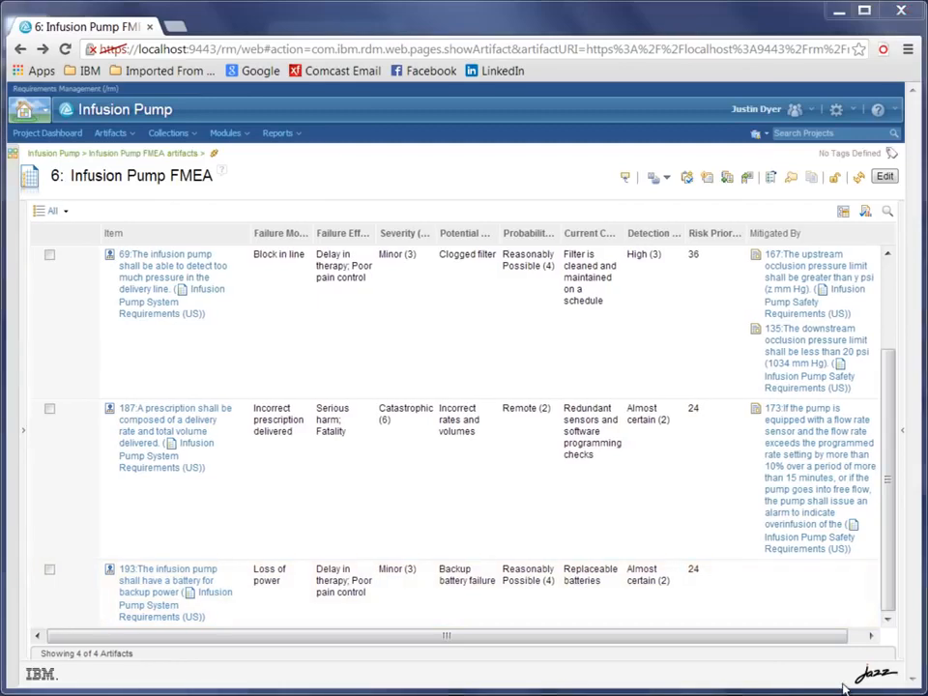
Inspect the FMEA extension's FMEA.js source and set a breakpoint on line 44, where the Risk Priority Number is assigned.
click(10, 382)
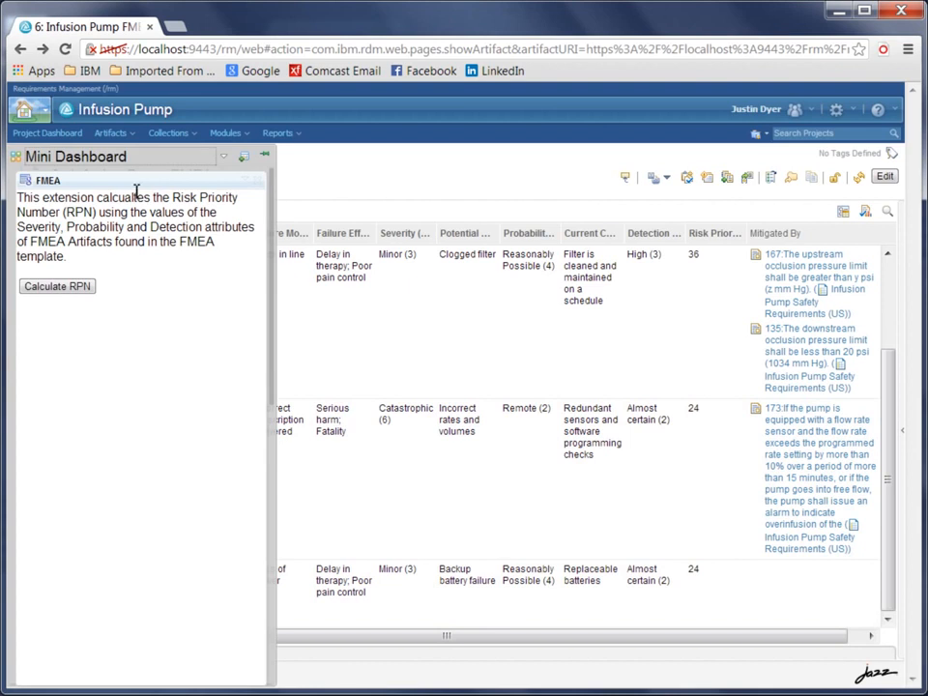
right_click(135, 307)
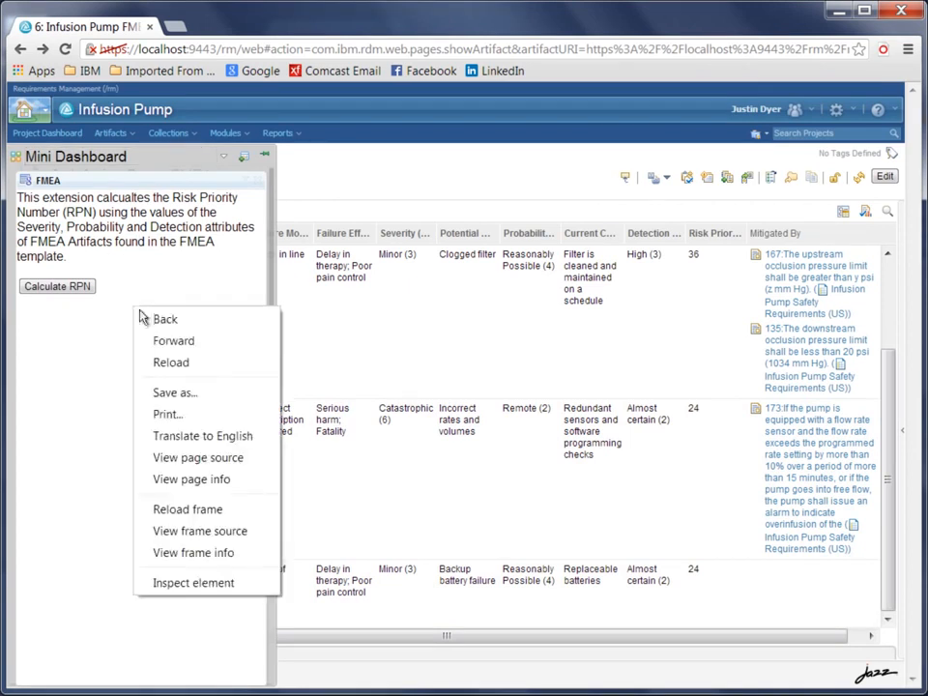
click(193, 583)
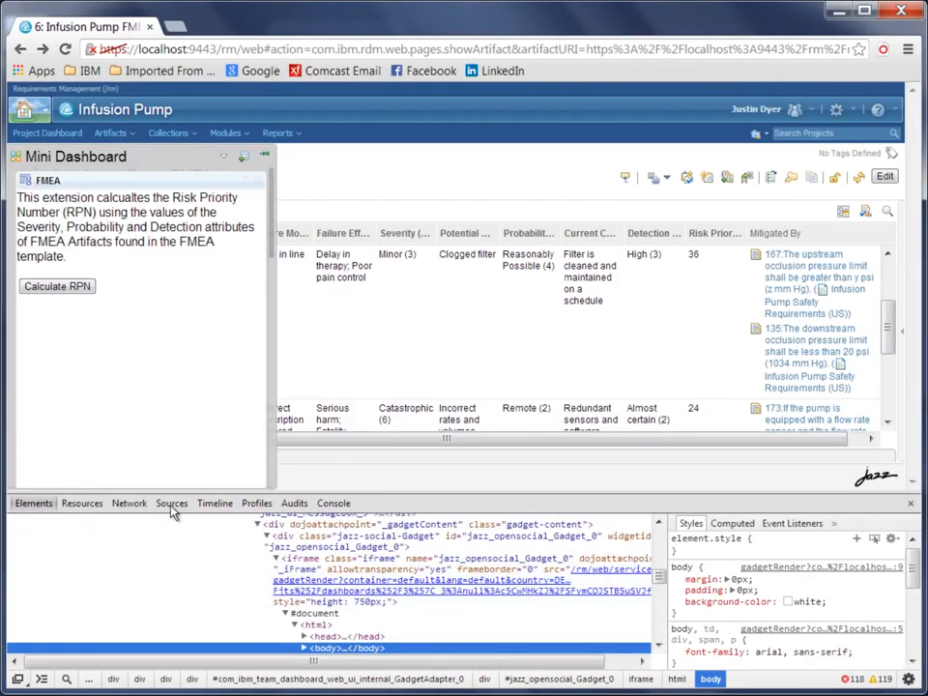
click(171, 504)
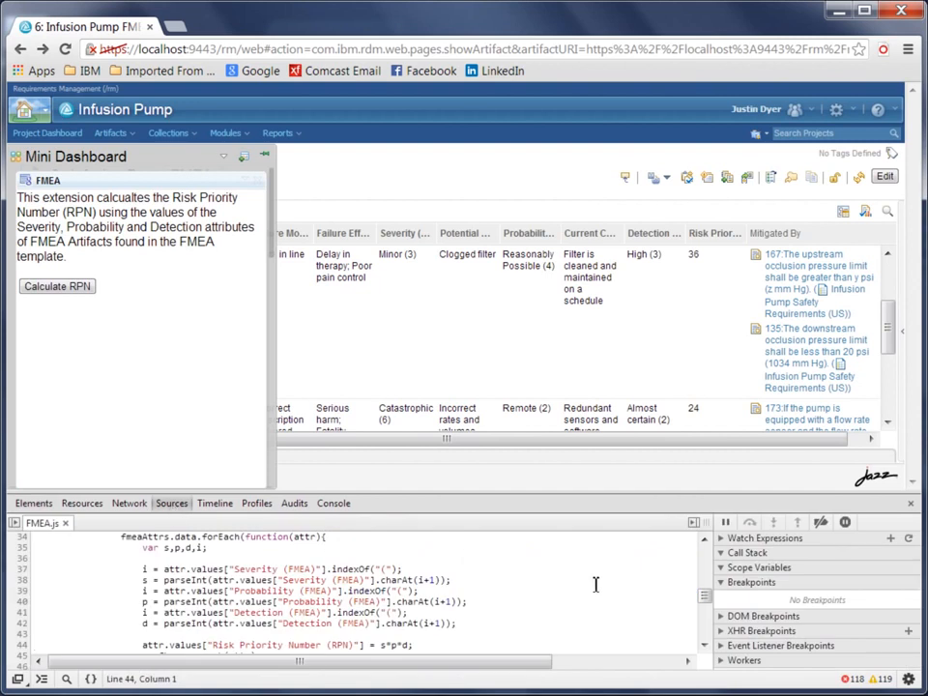
mouse_move(705, 596)
mouse_down()
mouse_move(707, 548)
mouse_move(707, 606)
mouse_up()
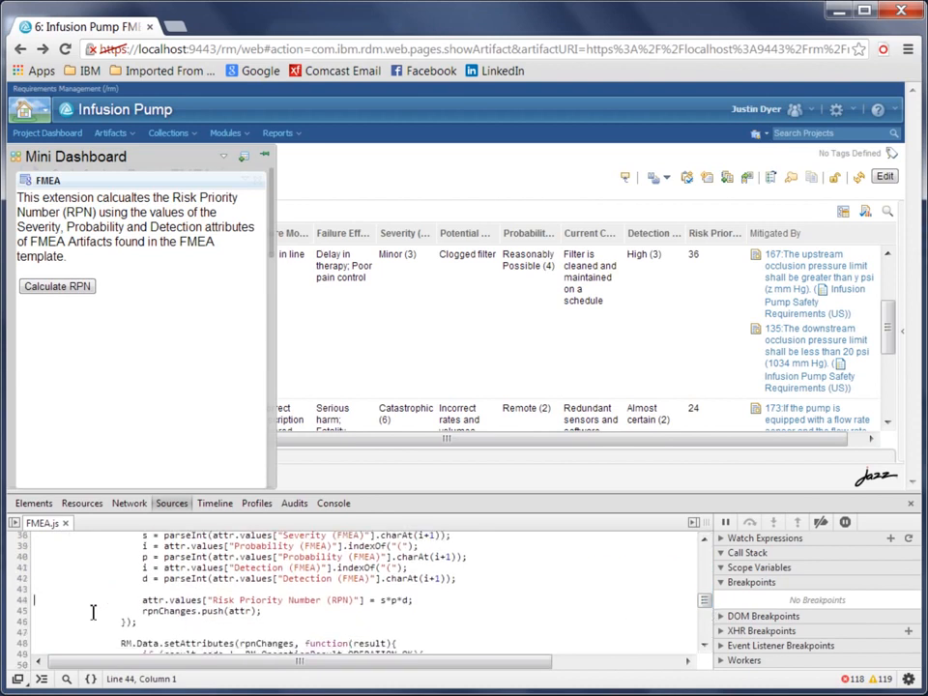
click(21, 601)
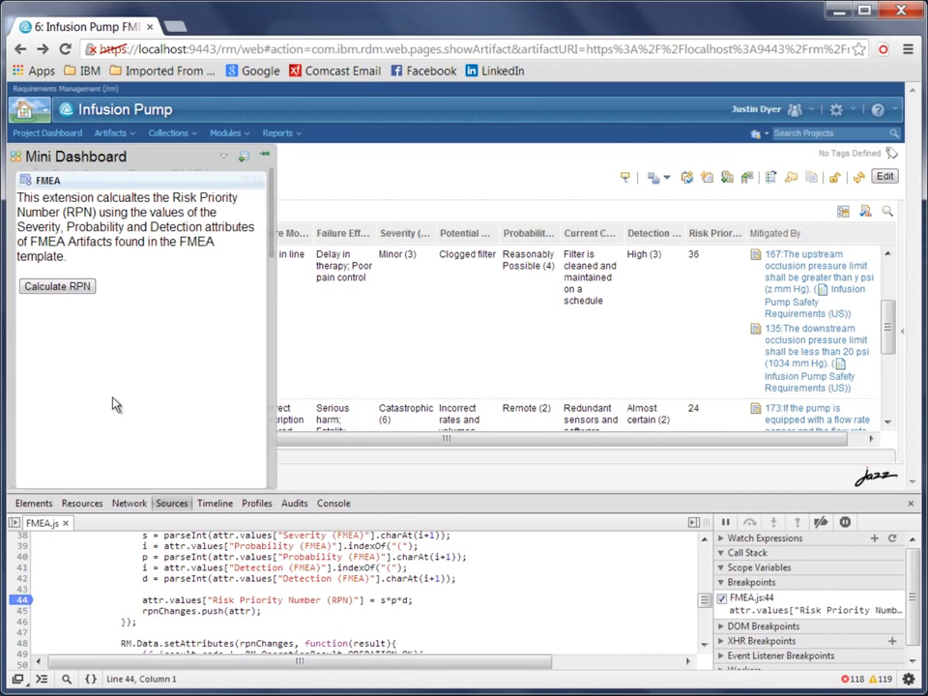
Rerun the RPN calculation and examine the local scope variables s, p and d at the breakpoint.
click(70, 288)
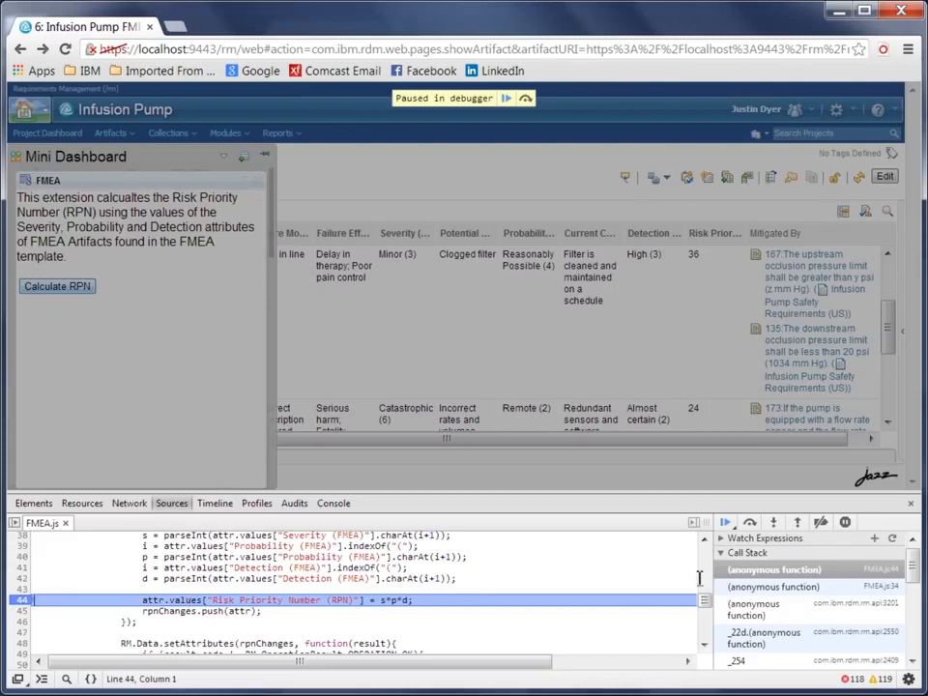
click(721, 553)
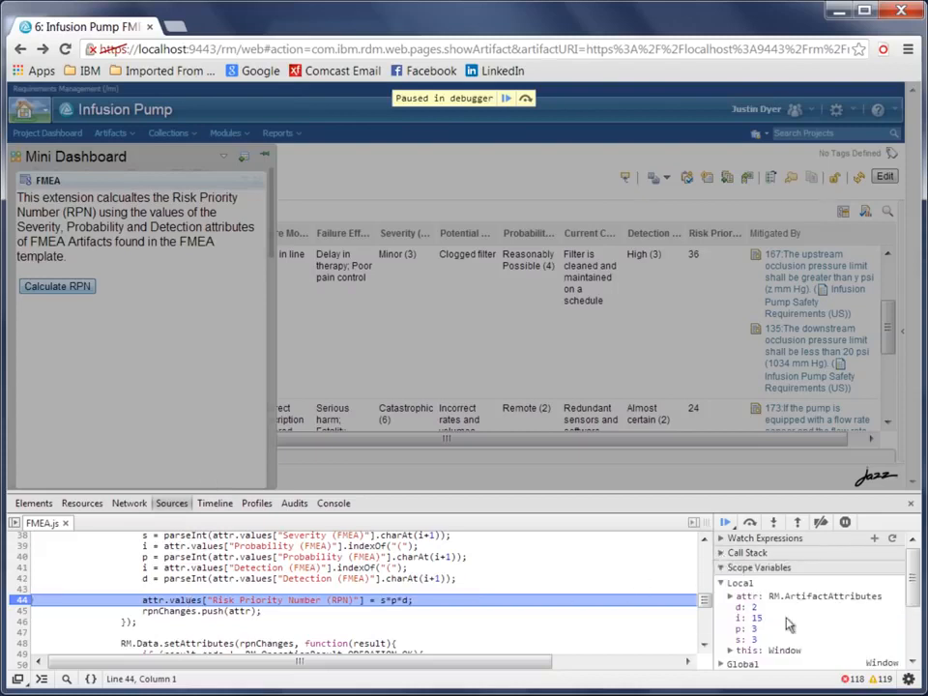
mouse_move(914, 591)
mouse_down()
mouse_move(913, 619)
mouse_move(914, 578)
mouse_up()
Remove the breakpoint on line 44, resume the script and close the developer tools.
click(17, 602)
click(726, 523)
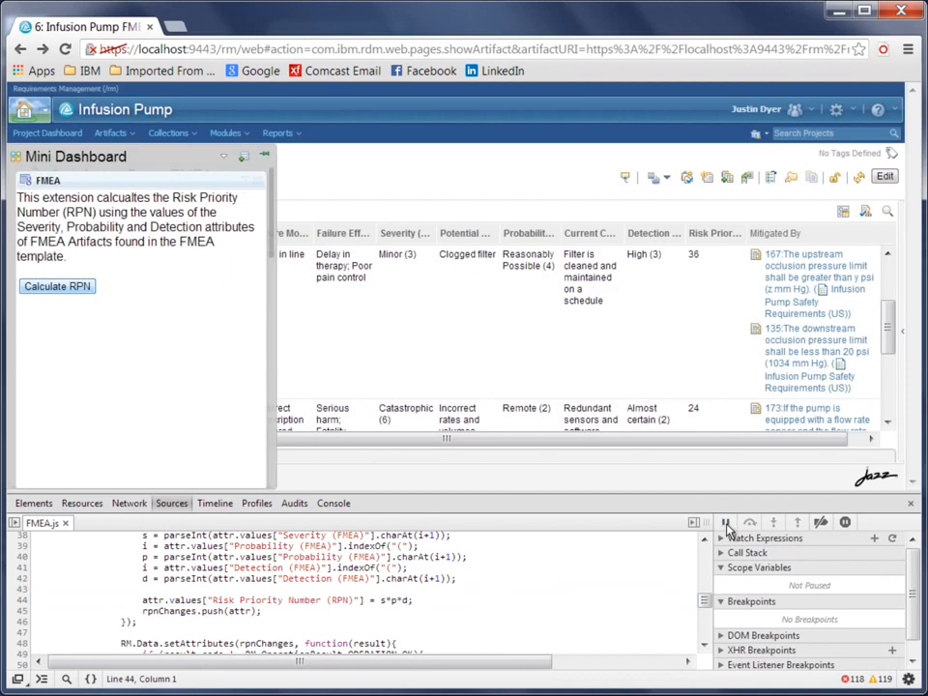
click(911, 503)
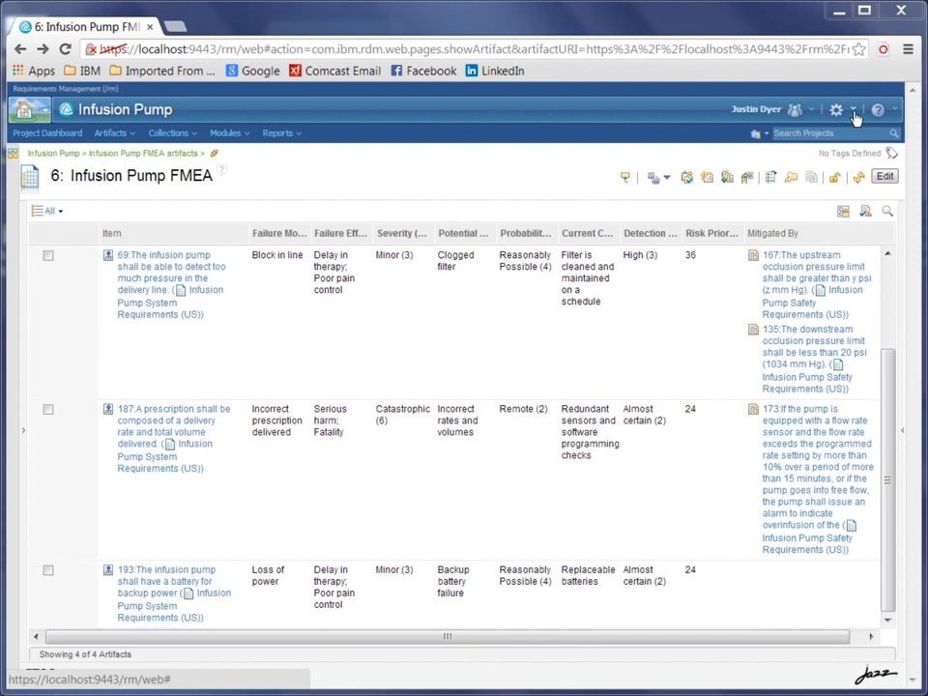
In the project's administration settings, examine the FMEA Artifact type's attributes and the enumerated values of Detection Type (FMEA).
click(854, 110)
click(746, 141)
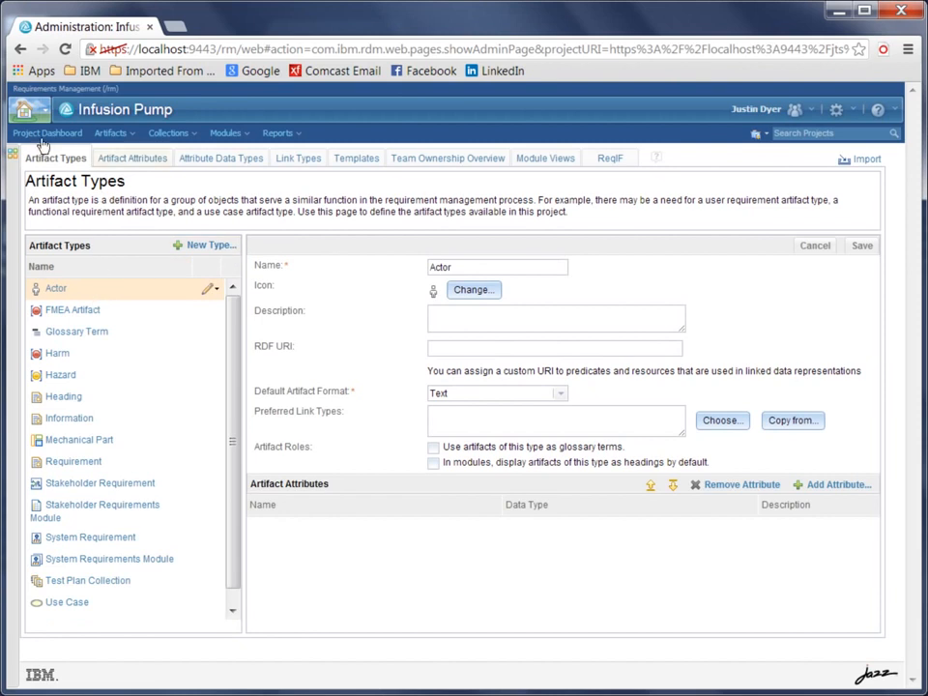
click(74, 311)
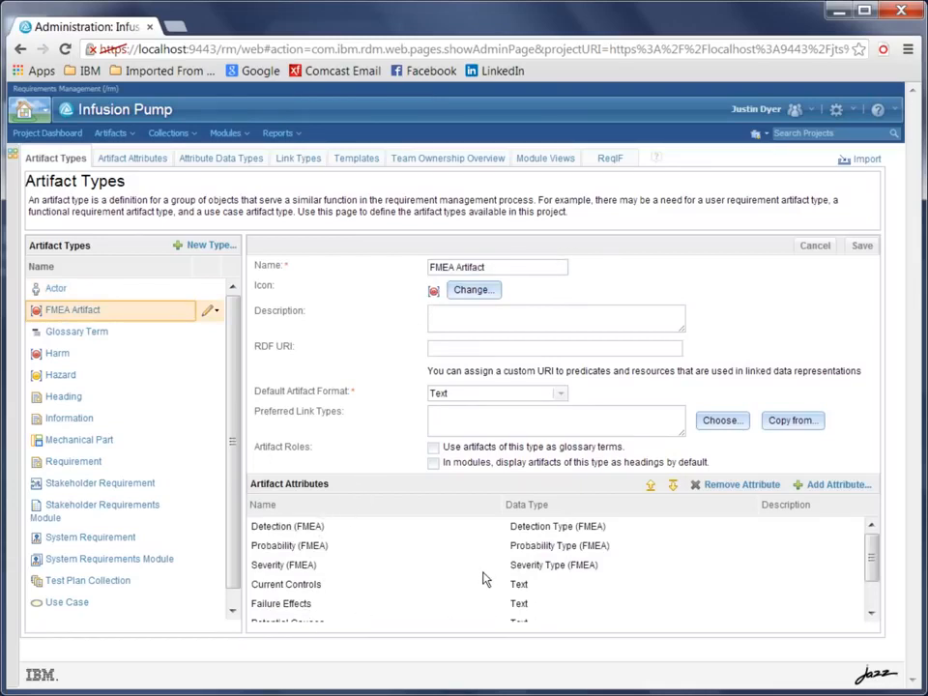
click(221, 162)
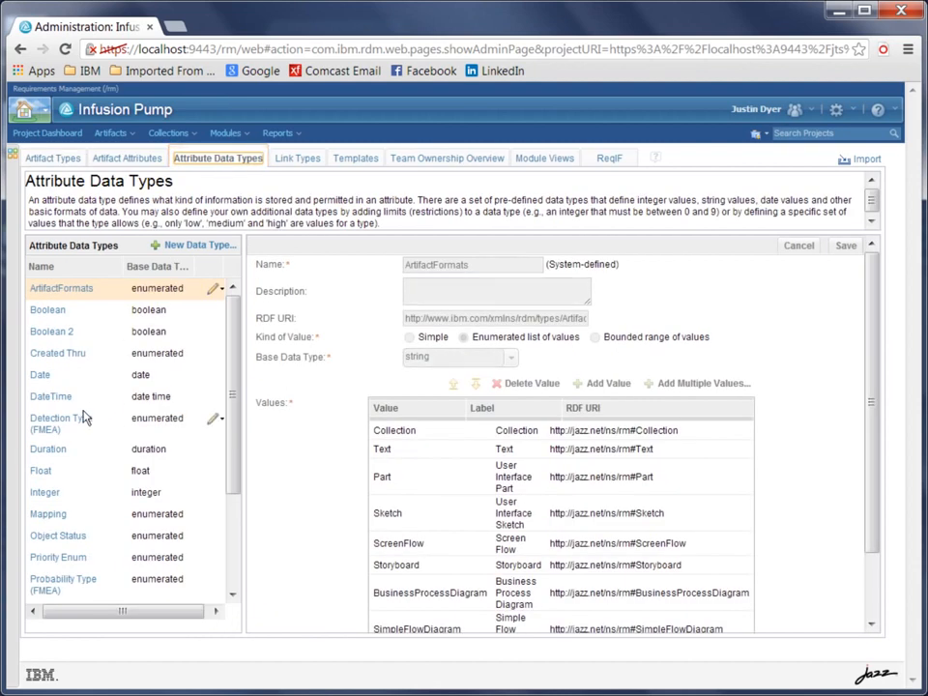
click(82, 423)
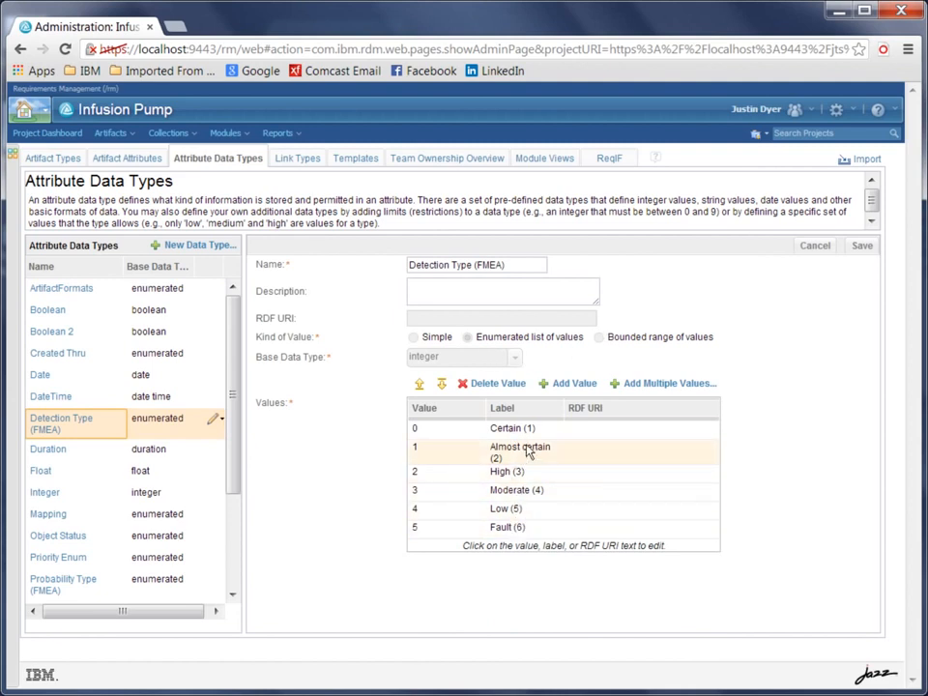
Open the content of the FMEA Template artifact template and show it in the FMEA View.
click(361, 164)
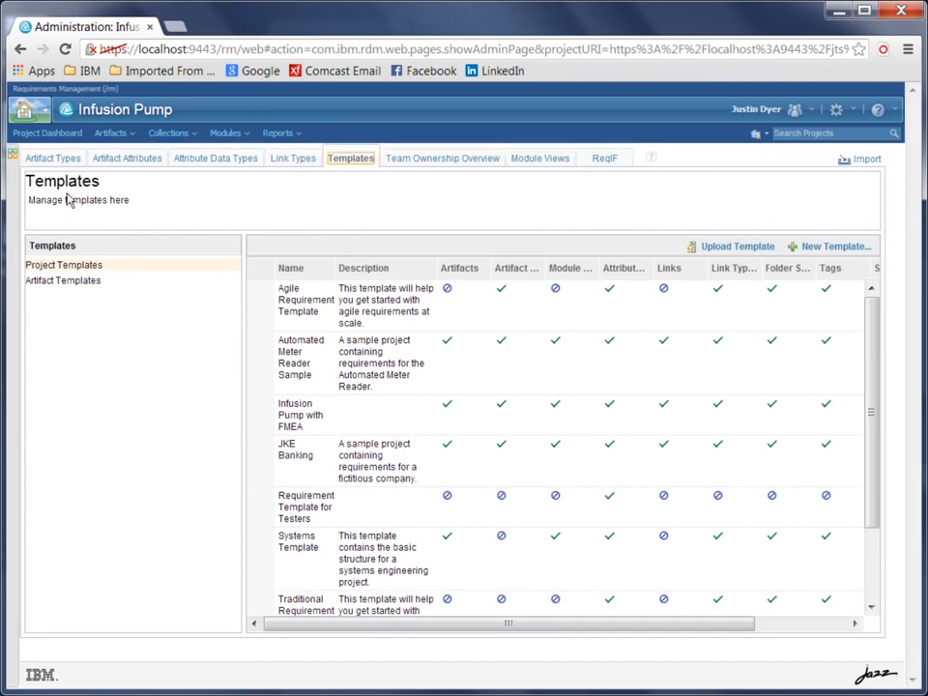
click(64, 281)
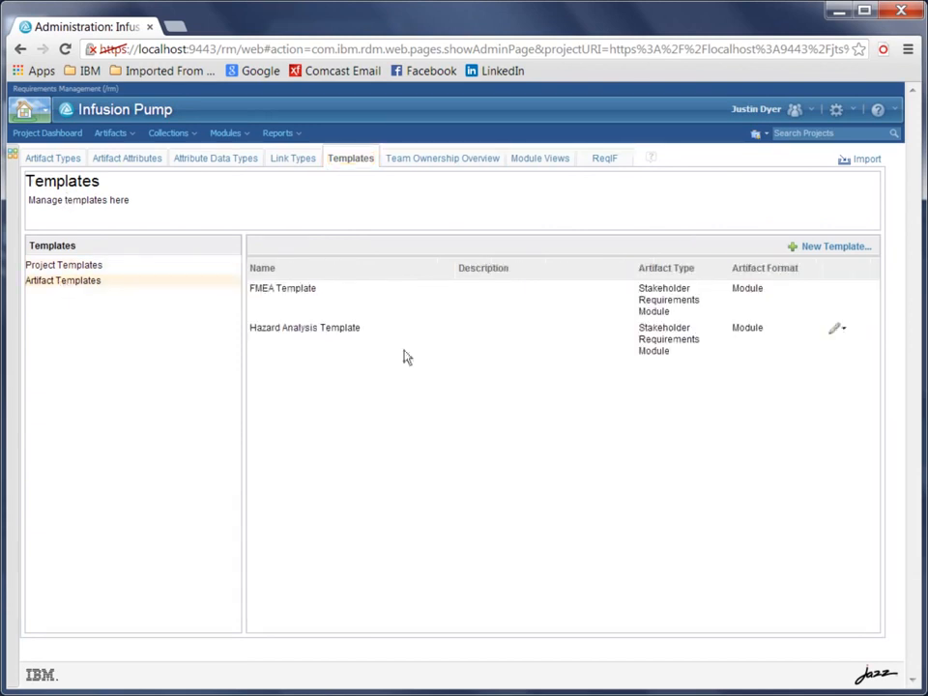
click(474, 296)
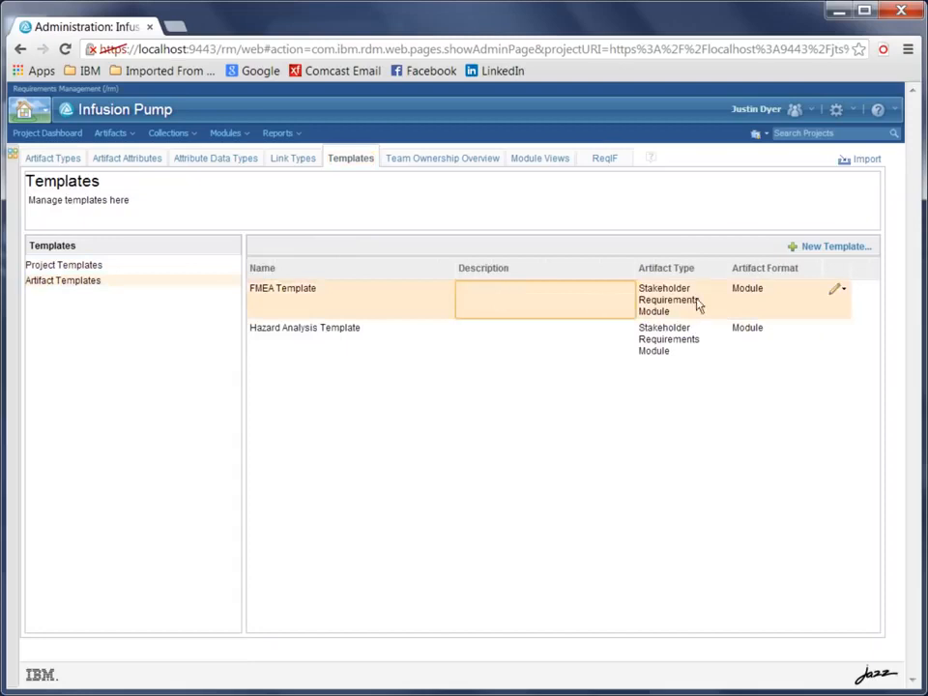
click(838, 290)
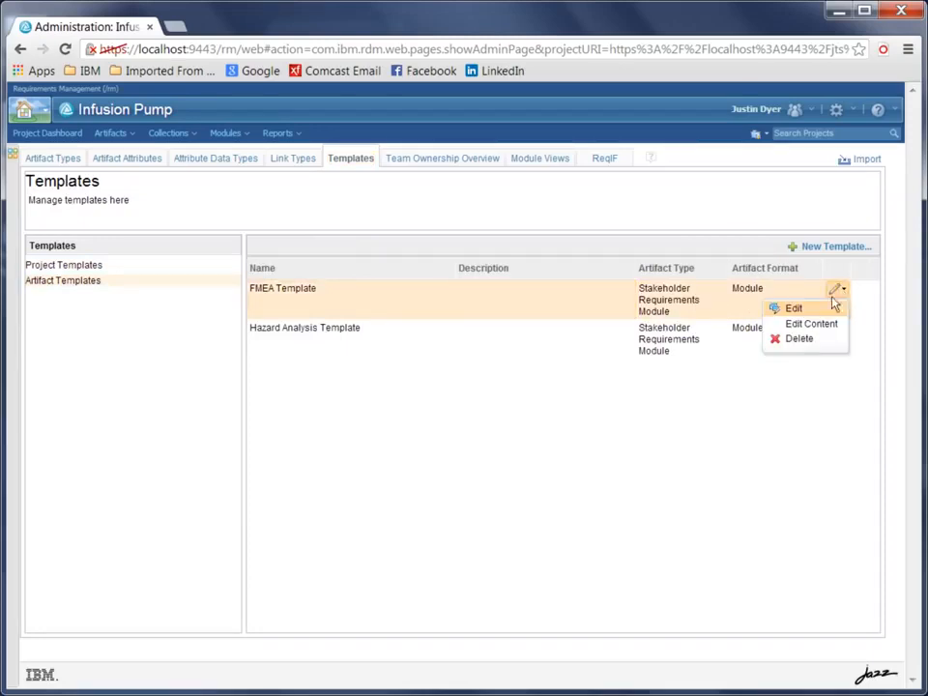
click(813, 329)
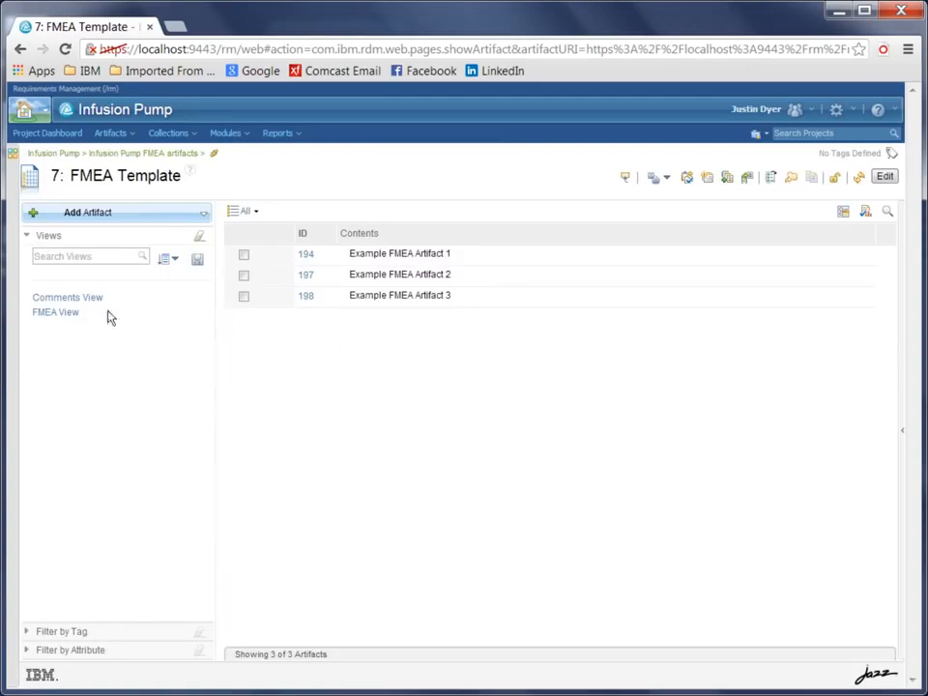
click(58, 313)
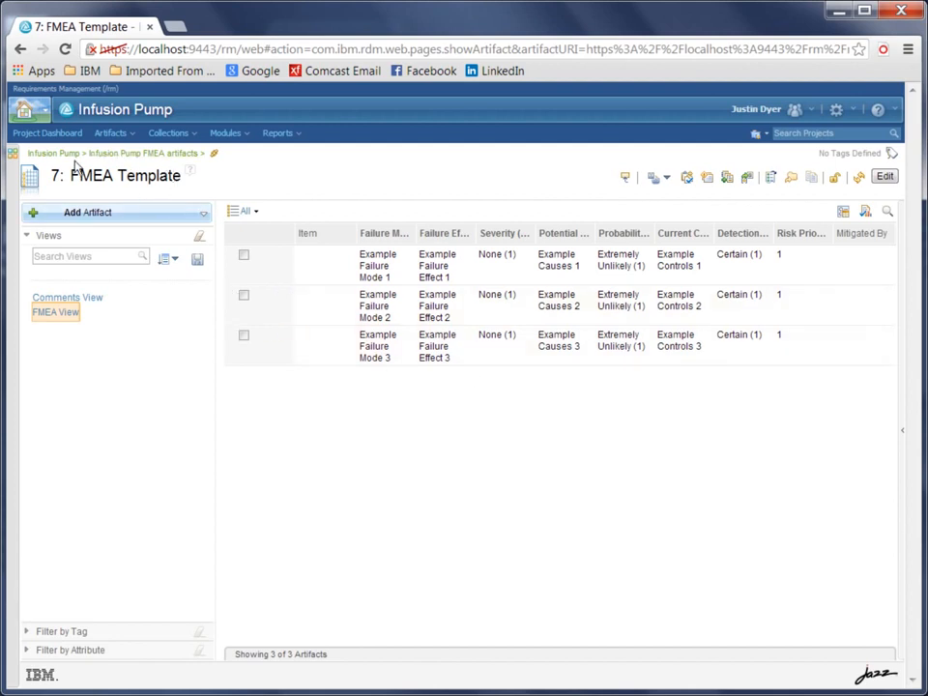
Create a Stakeholder Requirements Module named Example FMEA in the Infusion Pump folder from the FMEA Template, and have it open on completion.
click(240, 134)
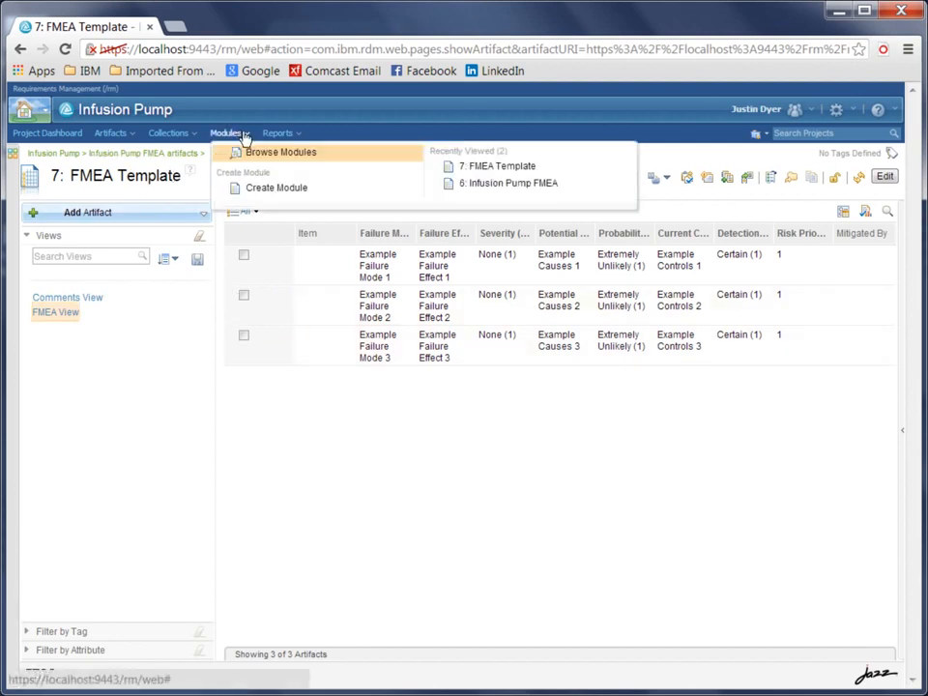
click(274, 191)
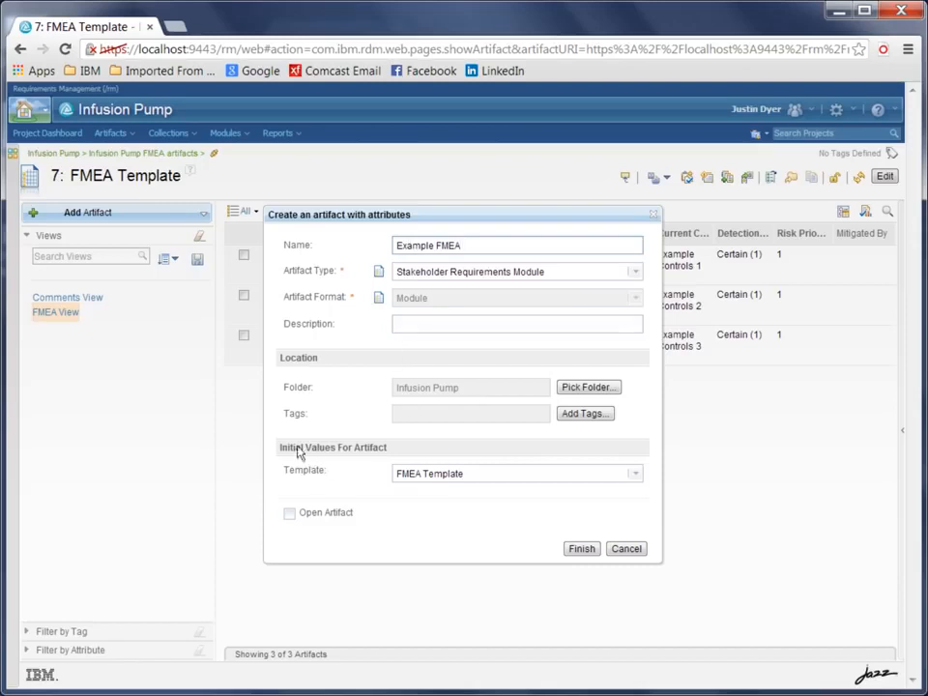
click(635, 475)
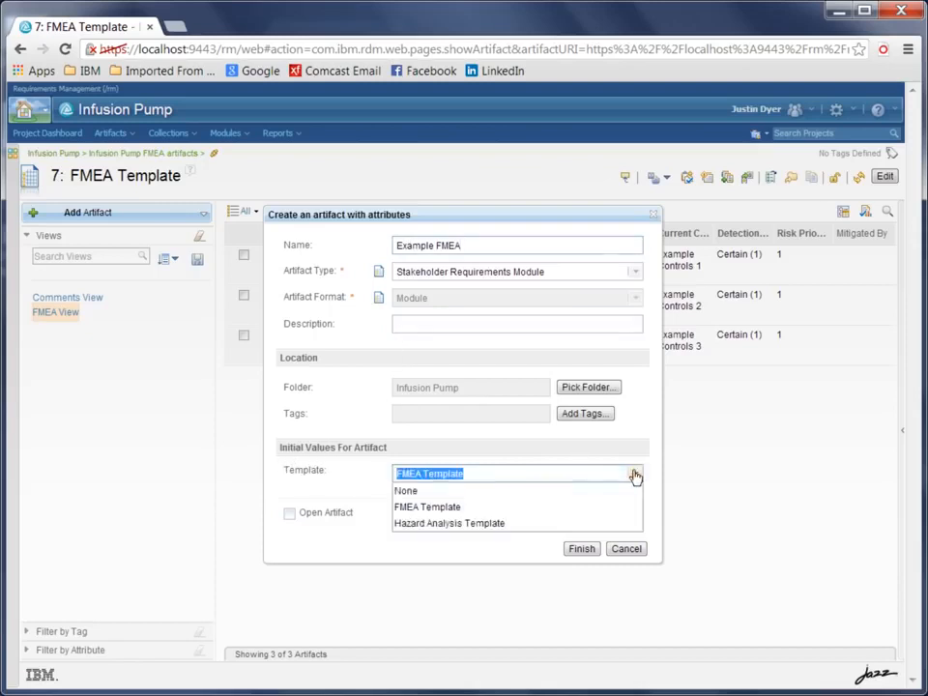
click(444, 509)
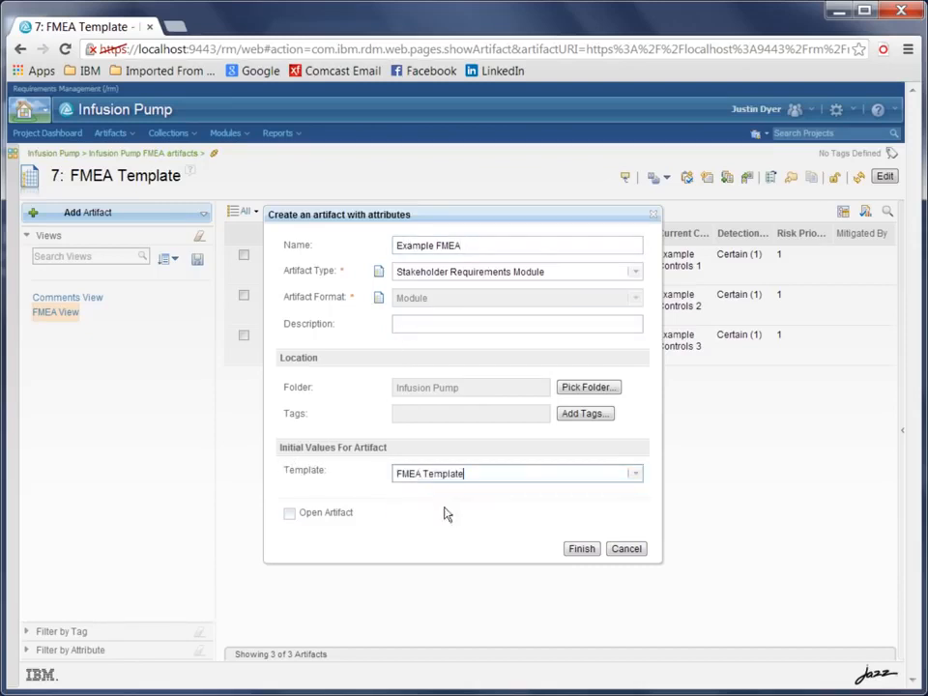
click(289, 515)
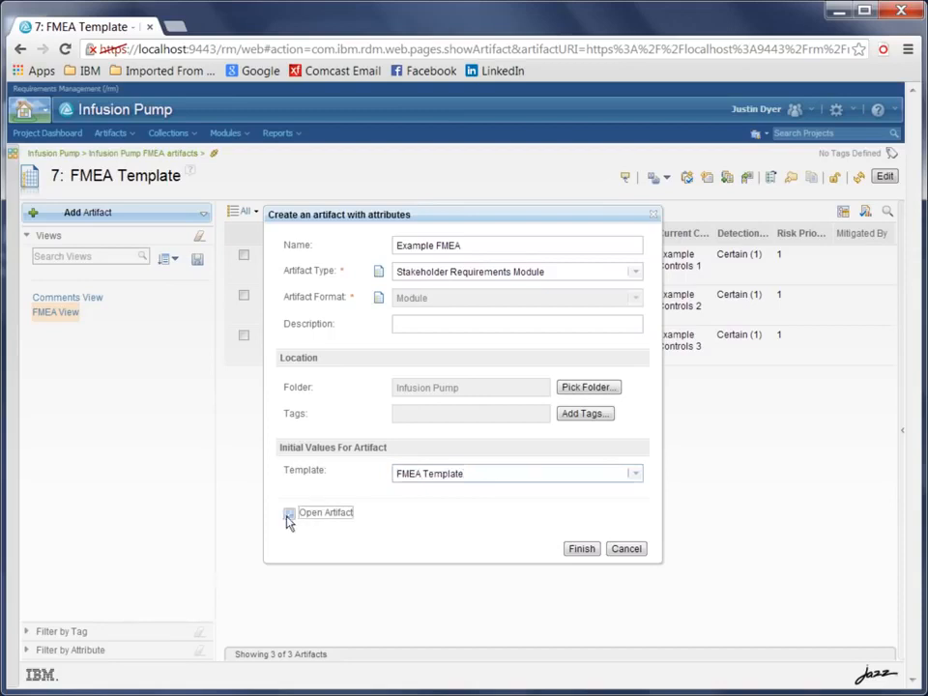
click(581, 549)
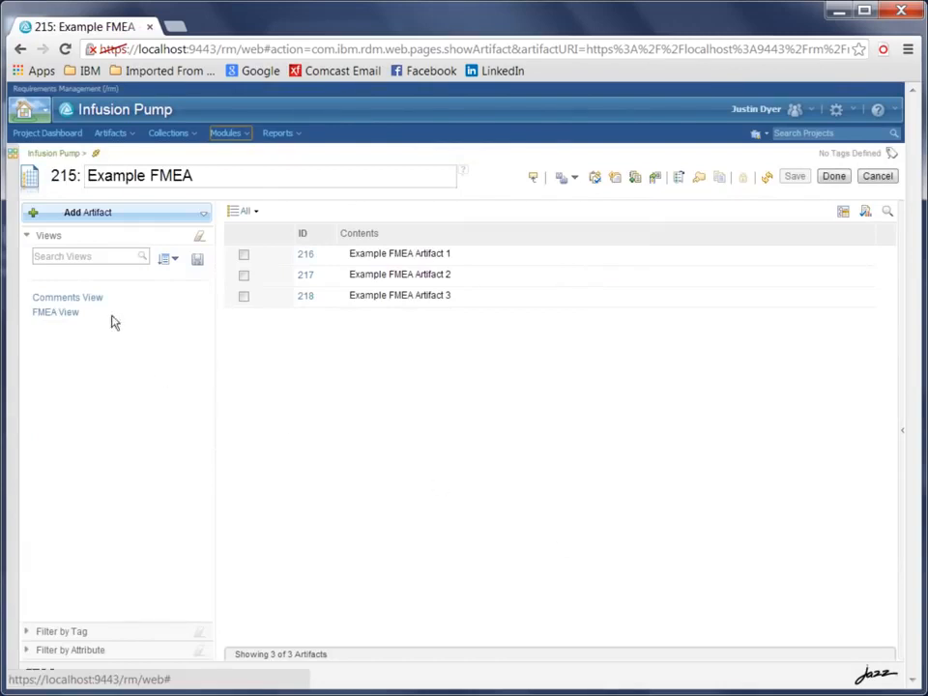
In the FMEA View, rate the first artifact as Moderate (4) severity, Reasonably Possible (4) probability and High (3) detection.
click(56, 313)
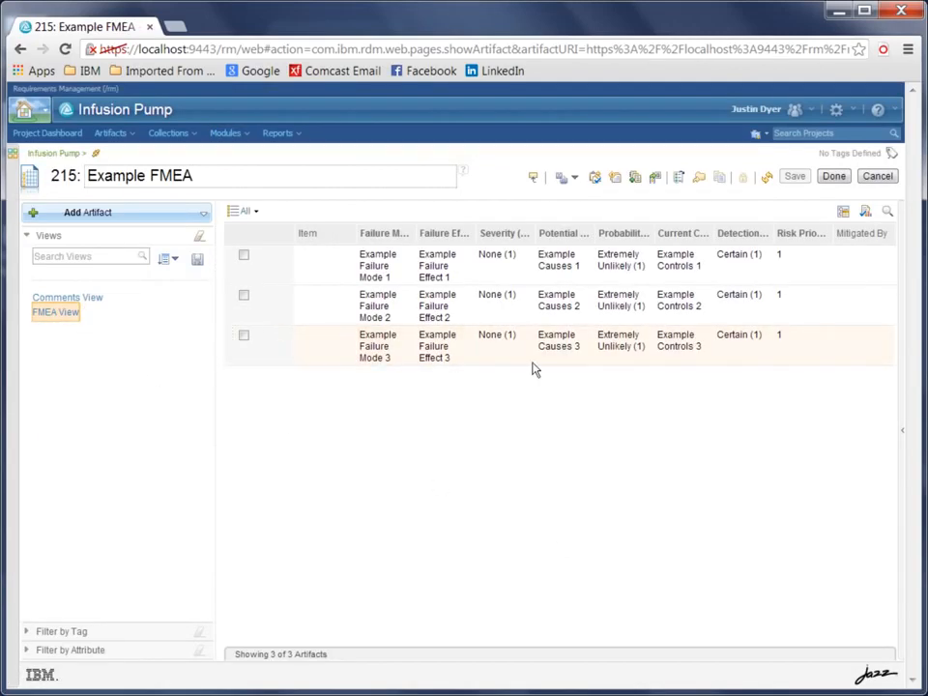
click(526, 263)
click(520, 256)
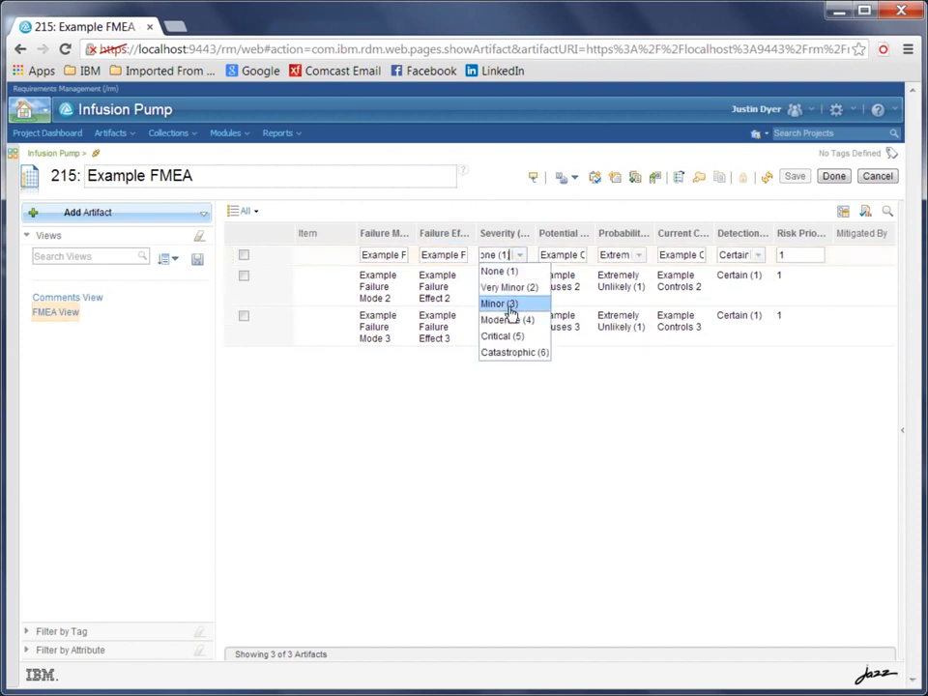
click(508, 320)
click(639, 256)
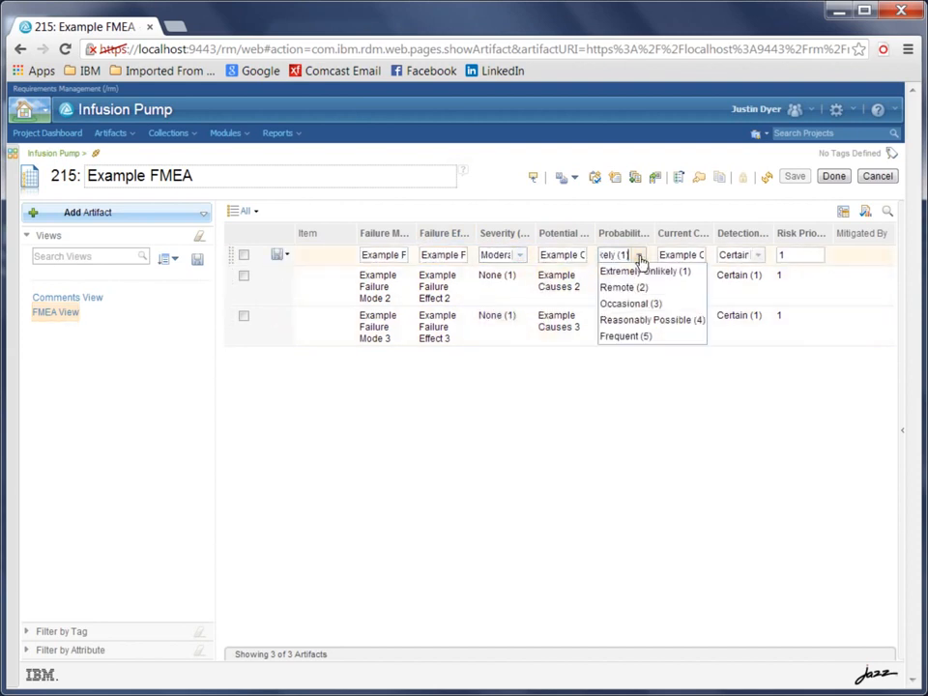
click(638, 320)
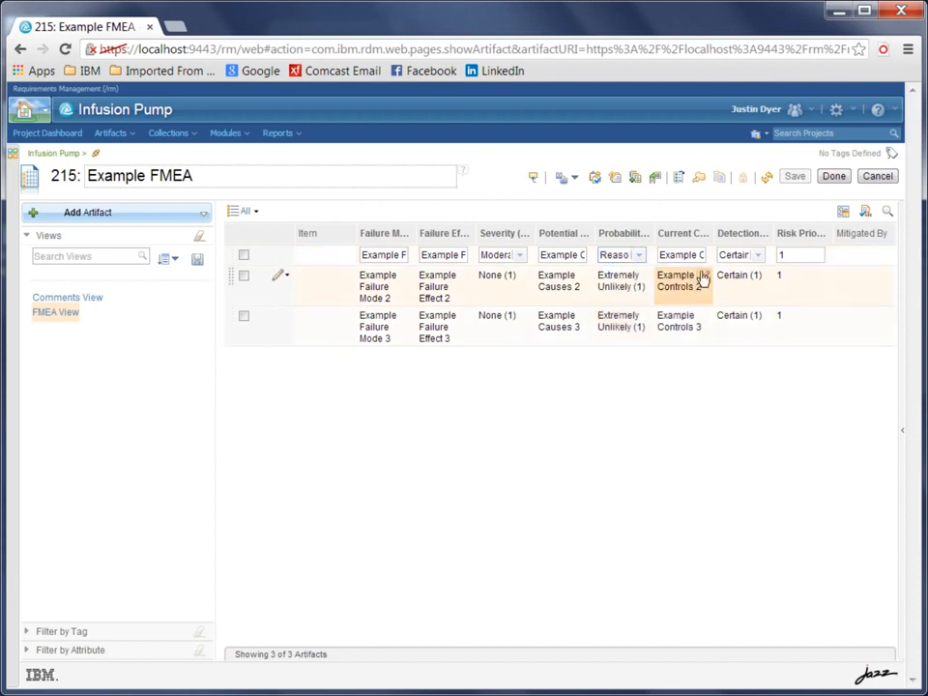
click(758, 255)
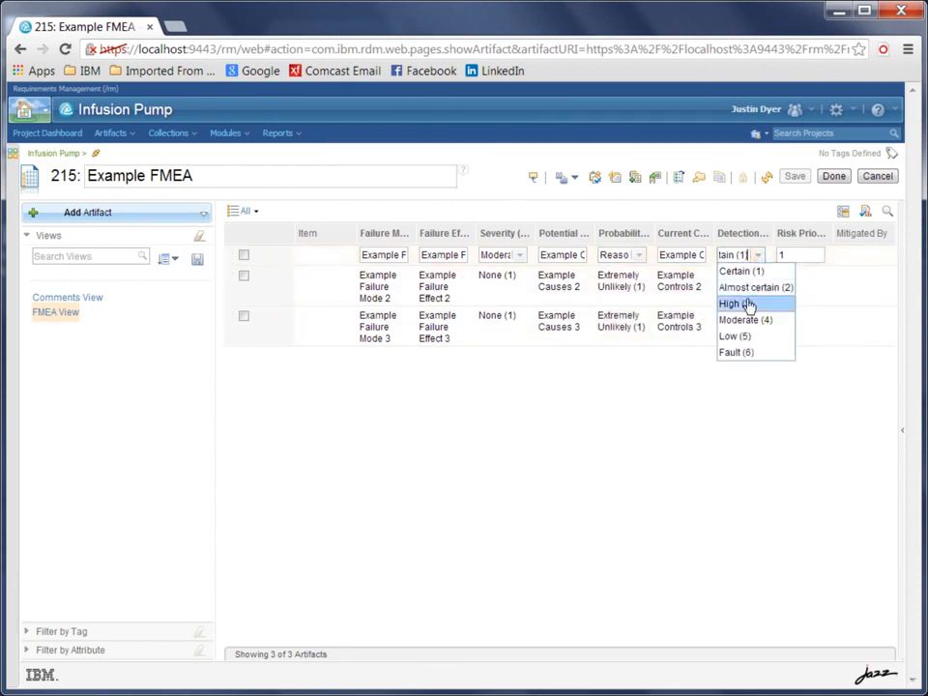
click(736, 304)
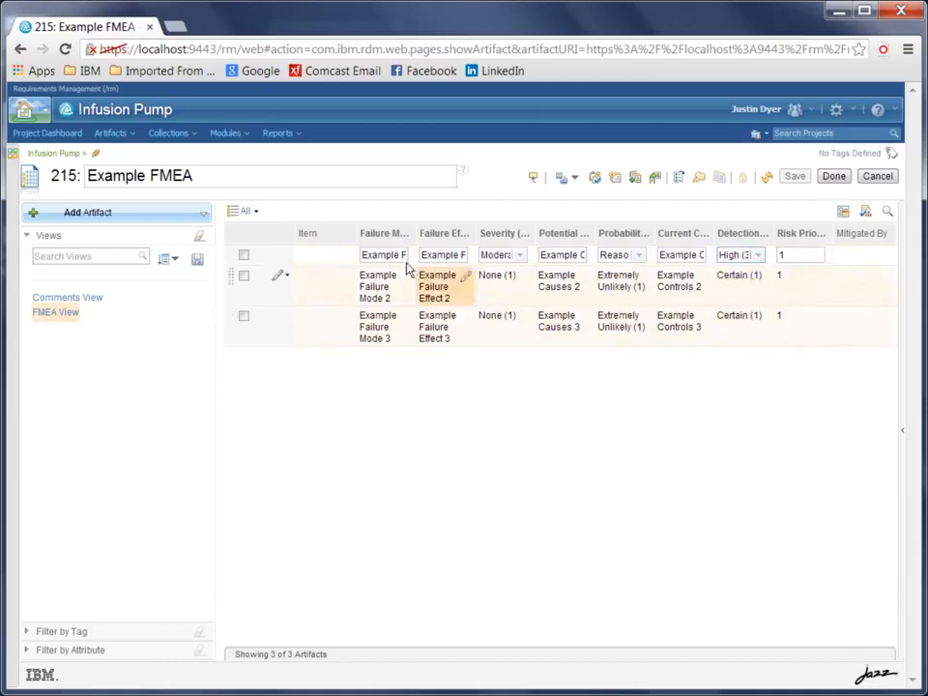
Save the edited first artifact and recalculate its risk priority number.
click(277, 257)
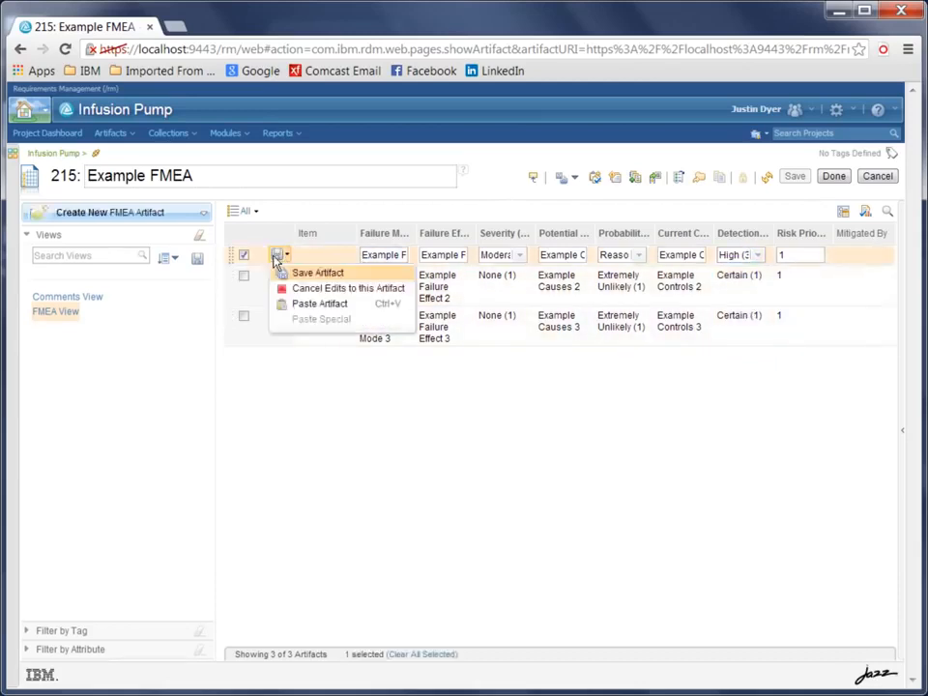
click(289, 272)
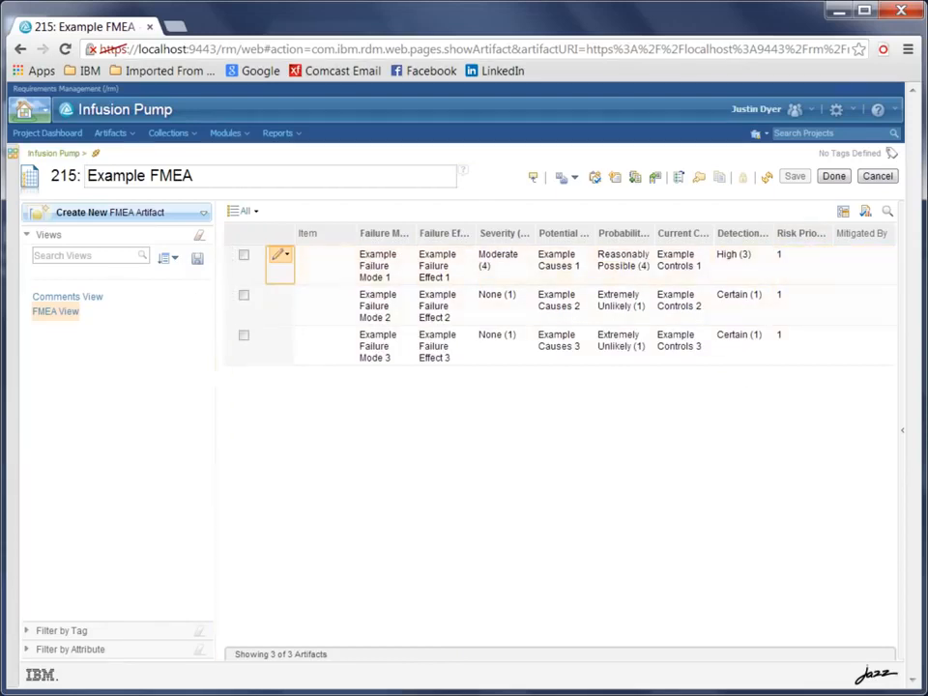
click(14, 352)
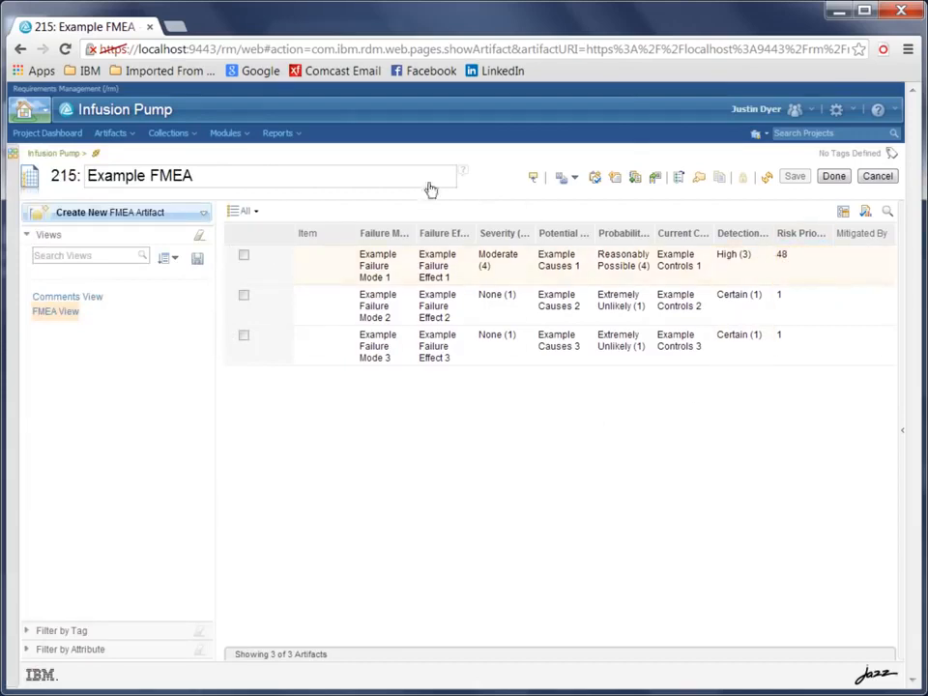
Open the recently viewed Infusion Pump FMEA module and review its failure modes from the first row.
click(230, 134)
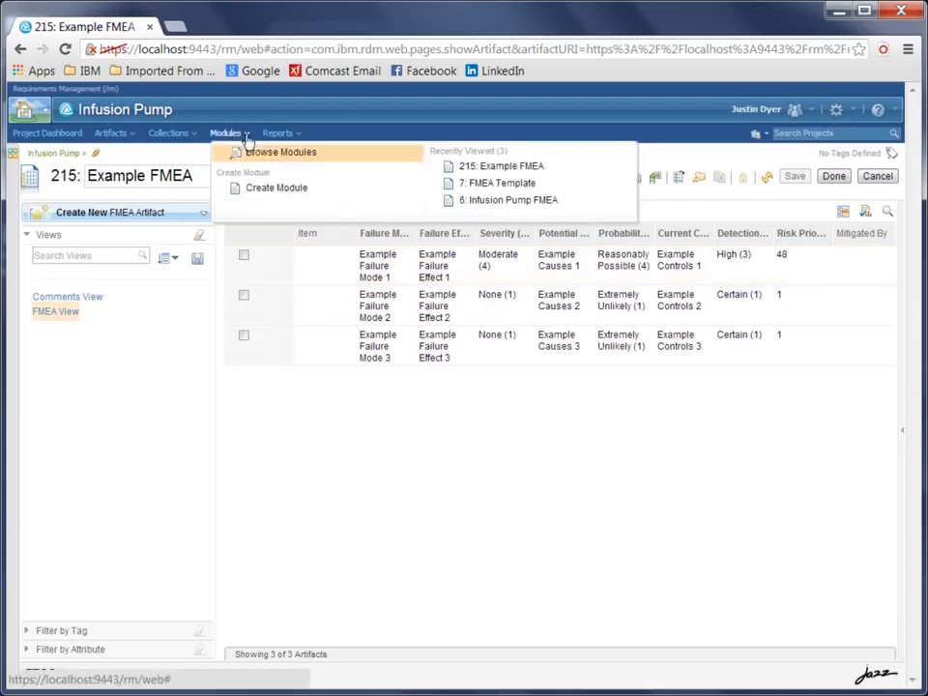
click(474, 202)
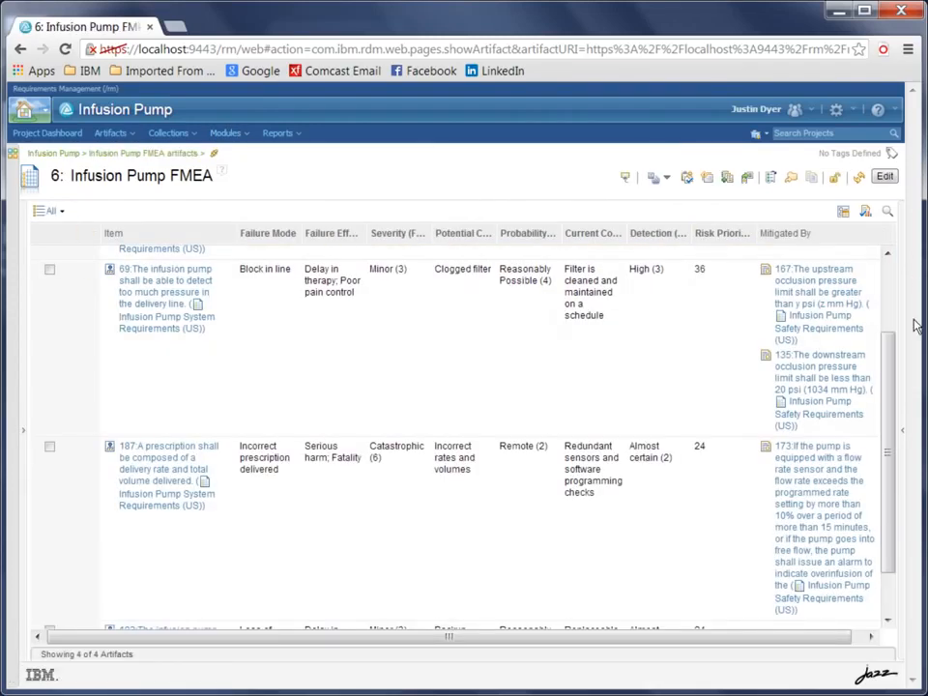
drag(889, 343, 883, 257)
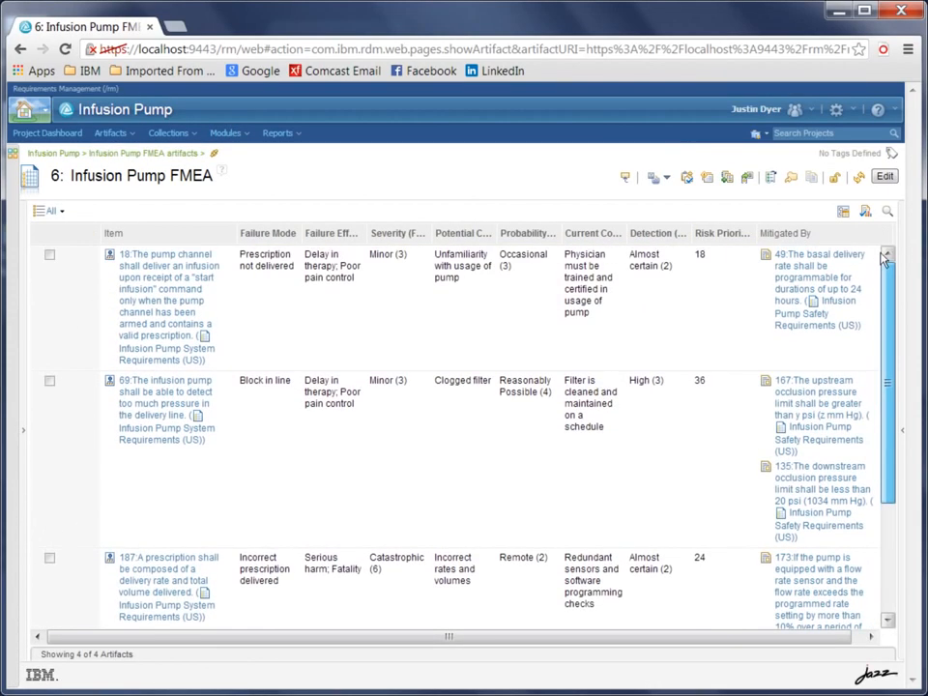